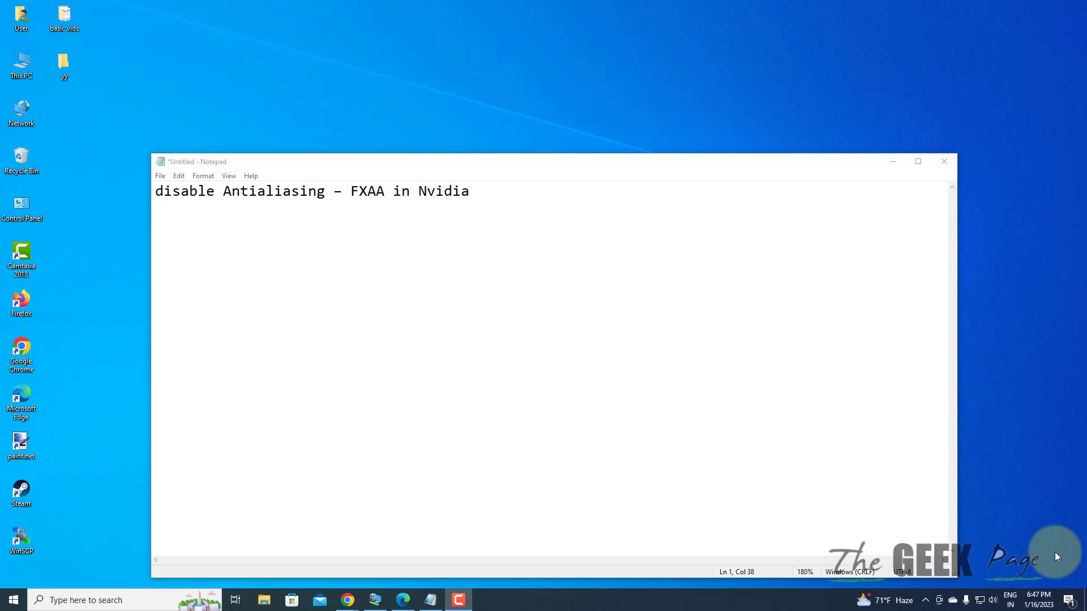
Launch NVIDIA Control Panel from the desktop context menu, then start a Windows search for NVIDIA
{"action": "left_click", "coordinate": [893, 161]}
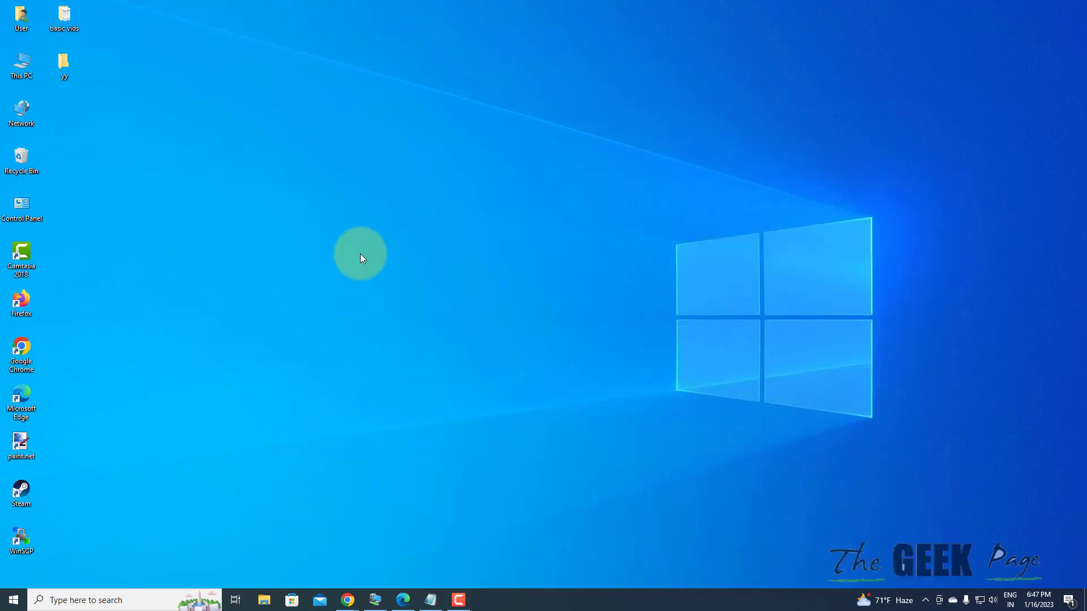
{"action": "right_click", "coordinate": [274, 170]}
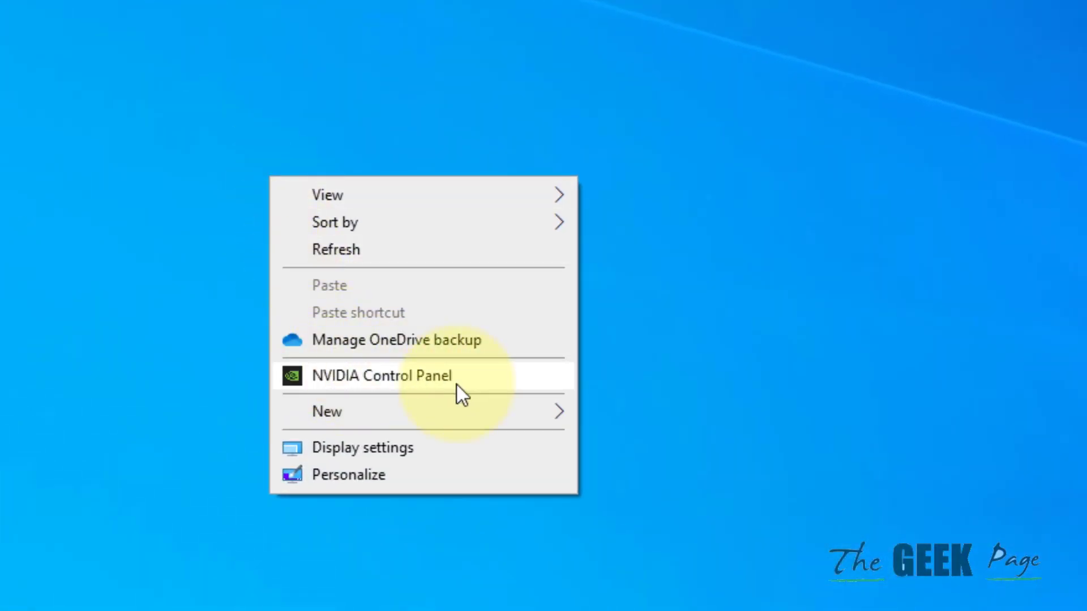
{"action": "left_click", "coordinate": [457, 384]}
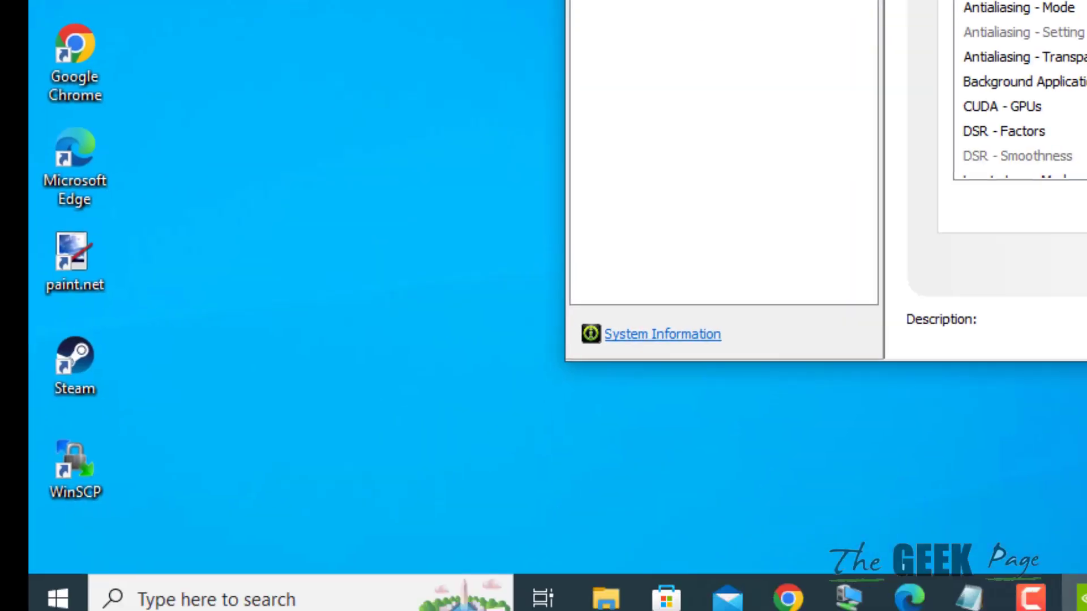
{"action": "left_click", "coordinate": [340, 599]}
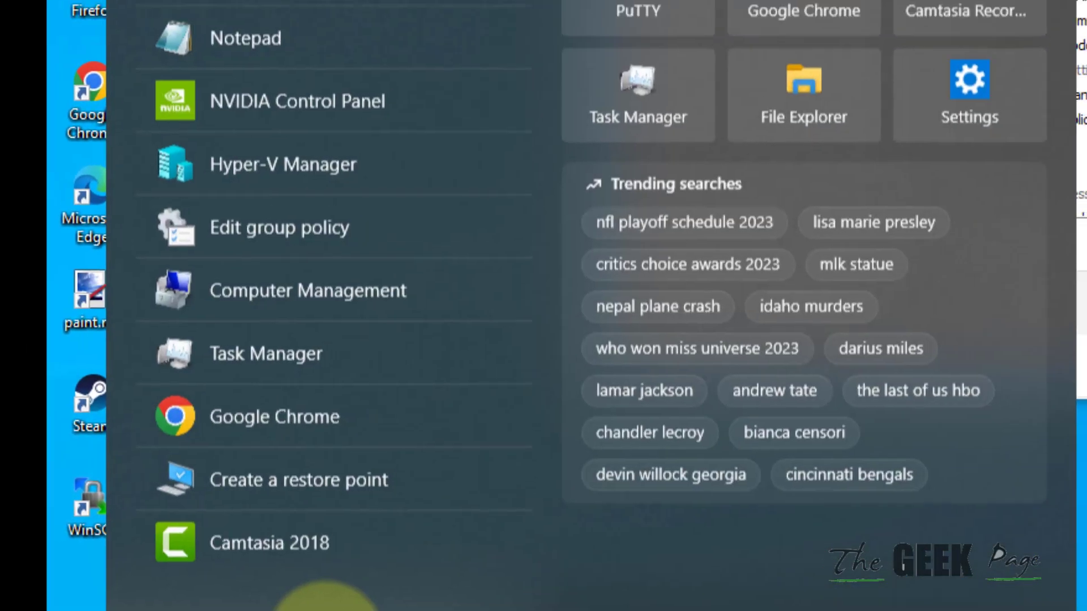
{"action": "type", "text": "nvidi"}
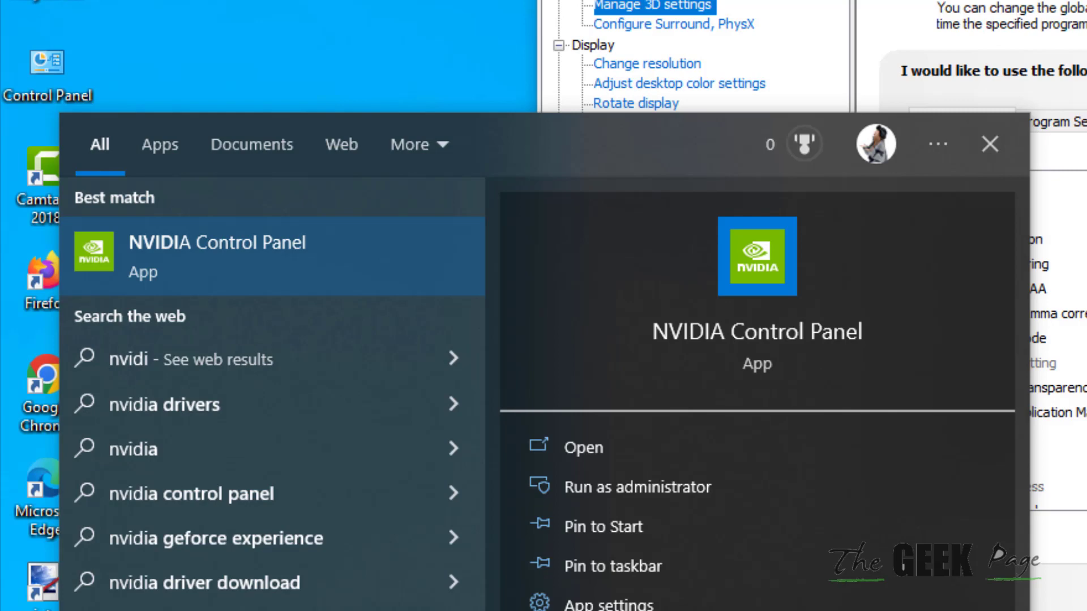
{"action": "type", "text": "a"}
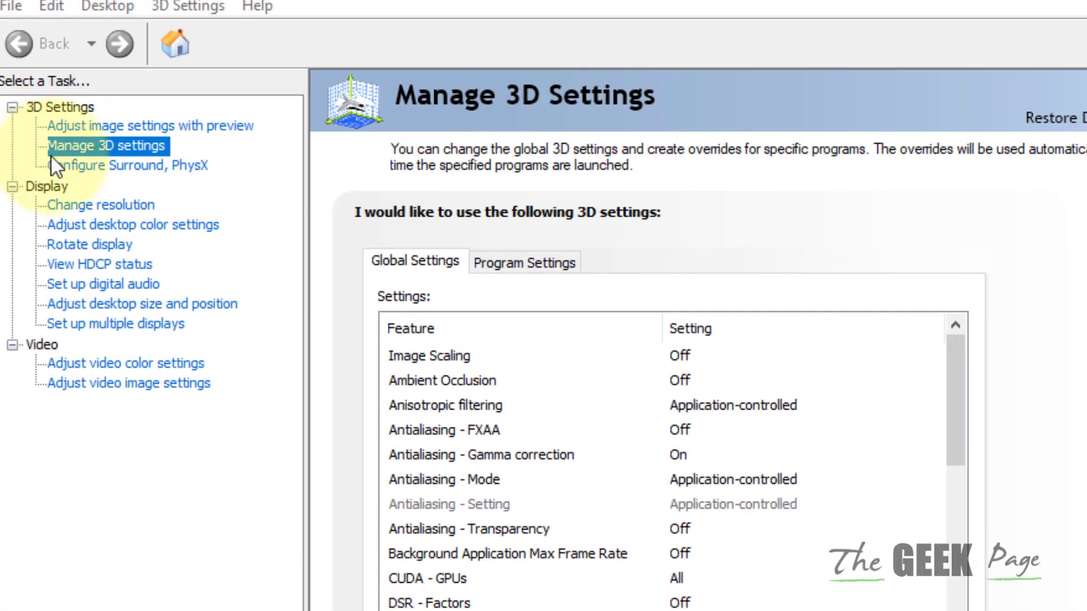
{"action": "left_click", "coordinate": [106, 145]}
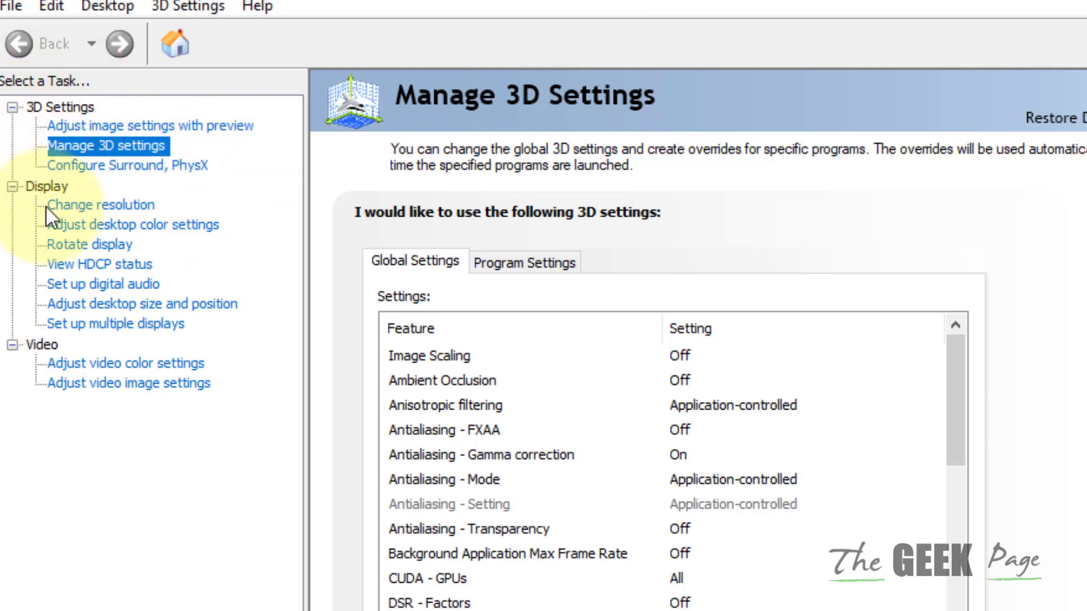
Choose Valve Steam (steam.exe) as the program to customize under Program Settings
{"action": "left_click", "coordinate": [535, 266]}
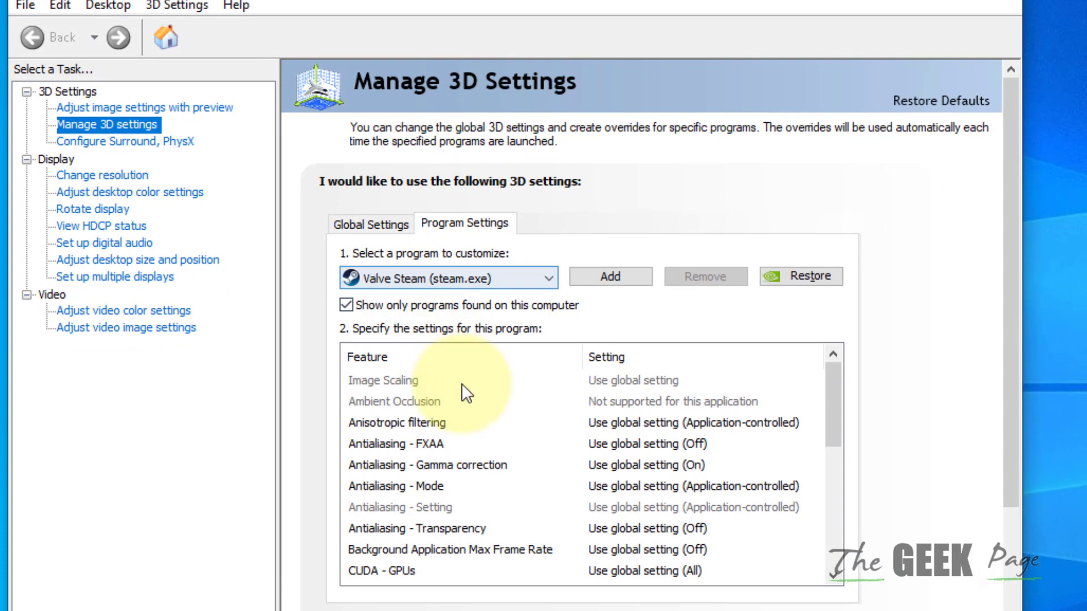
{"action": "scroll", "coordinate": [433, 438], "scroll_direction": "down", "scroll_amount": 1}
{"action": "scroll", "coordinate": [433, 437], "scroll_direction": "up", "scroll_amount": 1}
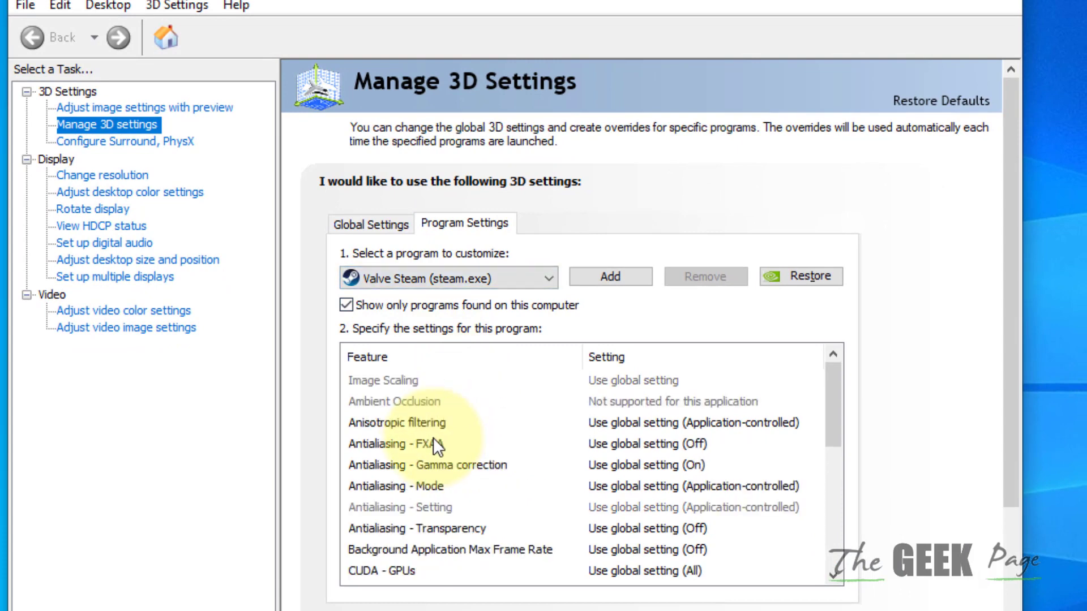
{"action": "left_click", "coordinate": [429, 279]}
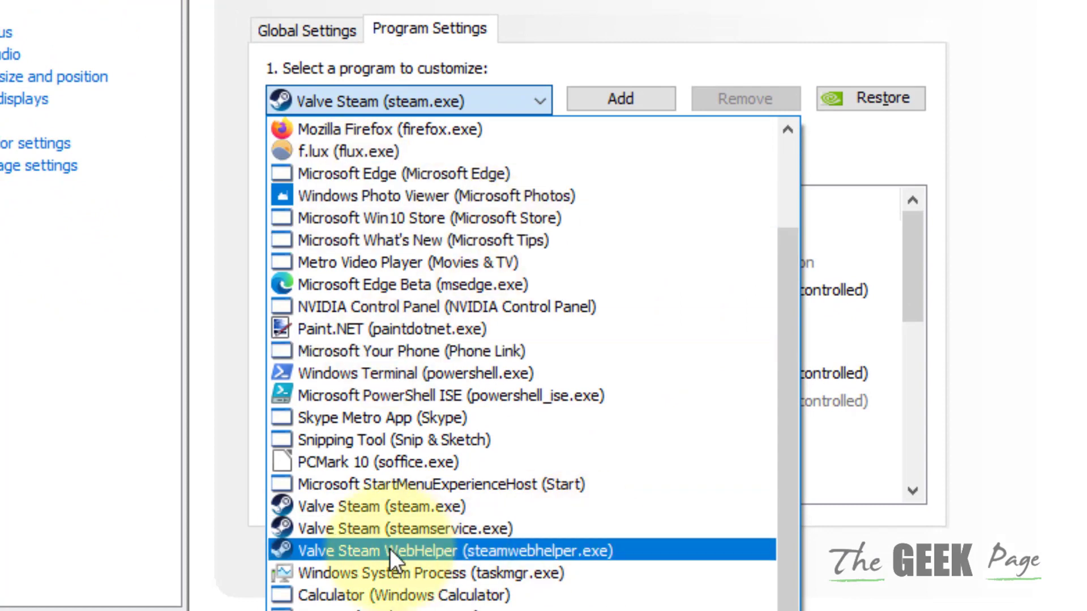
{"action": "left_click", "coordinate": [405, 506]}
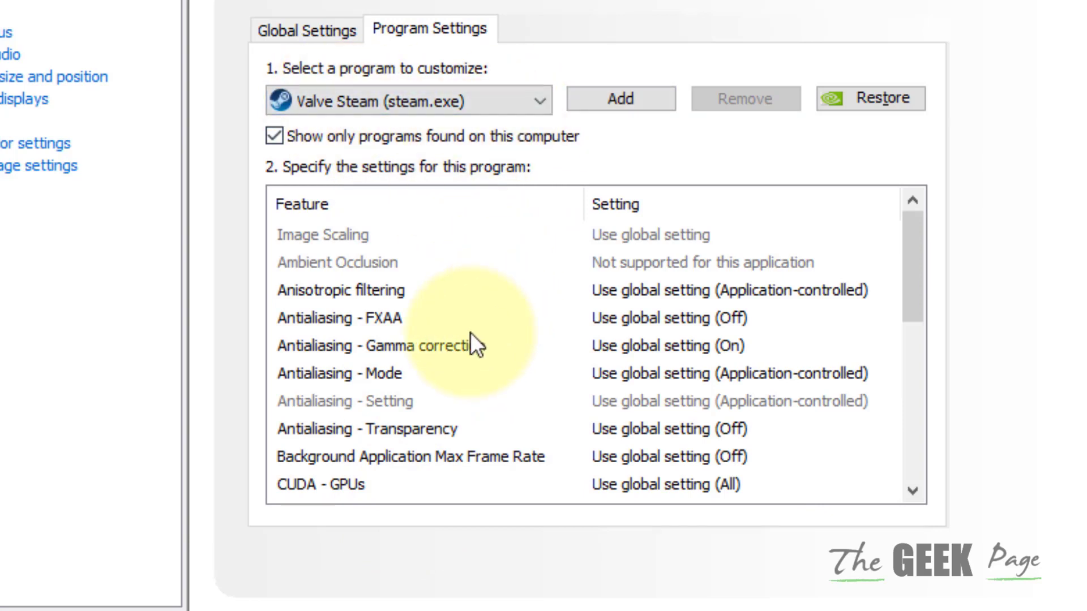
Change steam.exe's Antialiasing - FXAA from the global setting to Off and apply it
{"action": "left_click", "coordinate": [379, 322]}
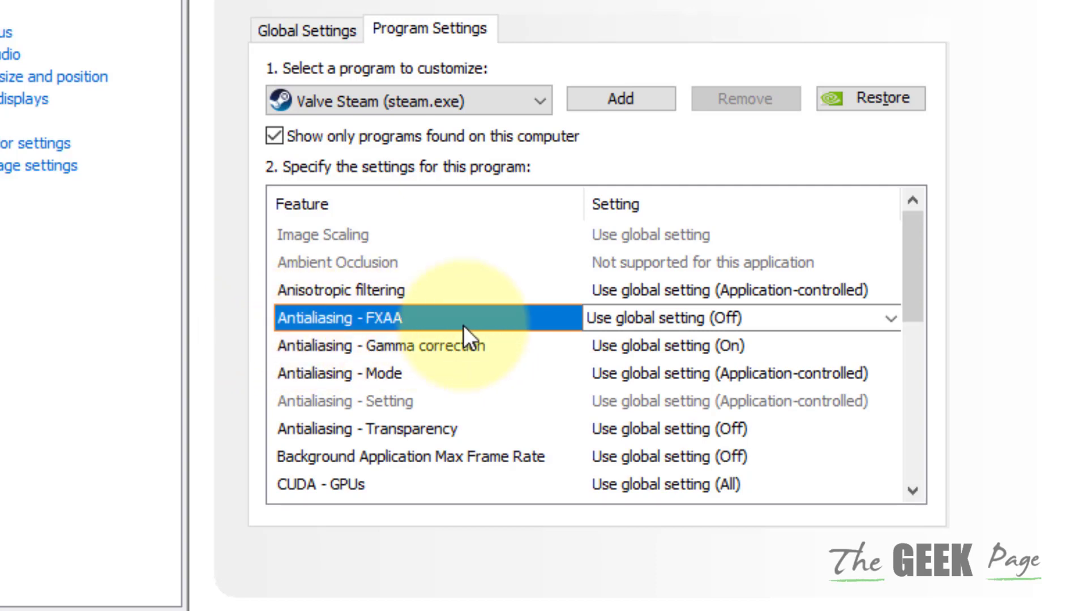
{"action": "left_click", "coordinate": [672, 320]}
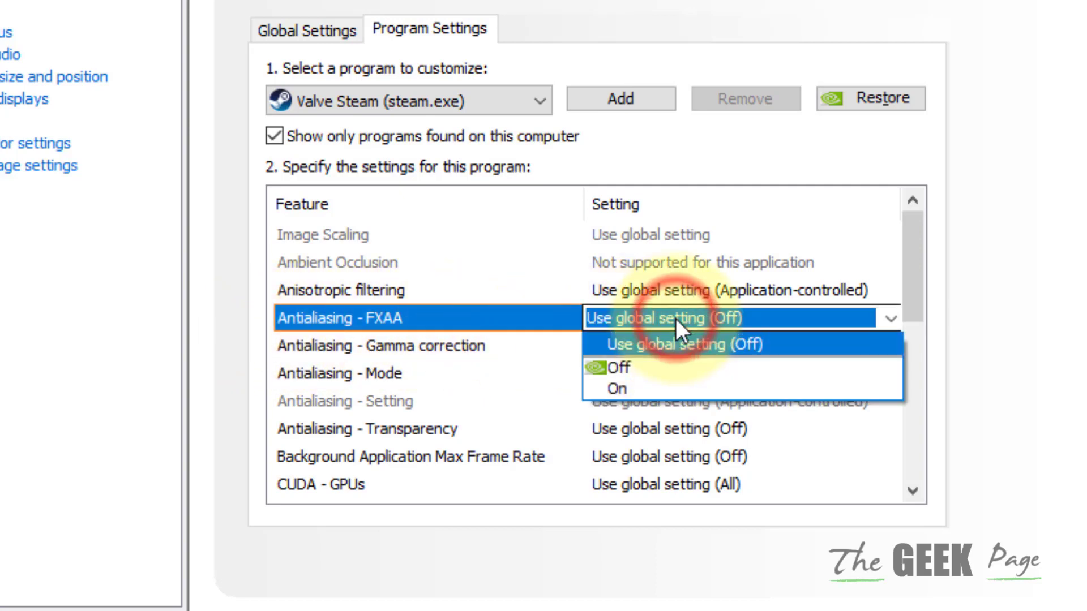
{"action": "left_click", "coordinate": [663, 364]}
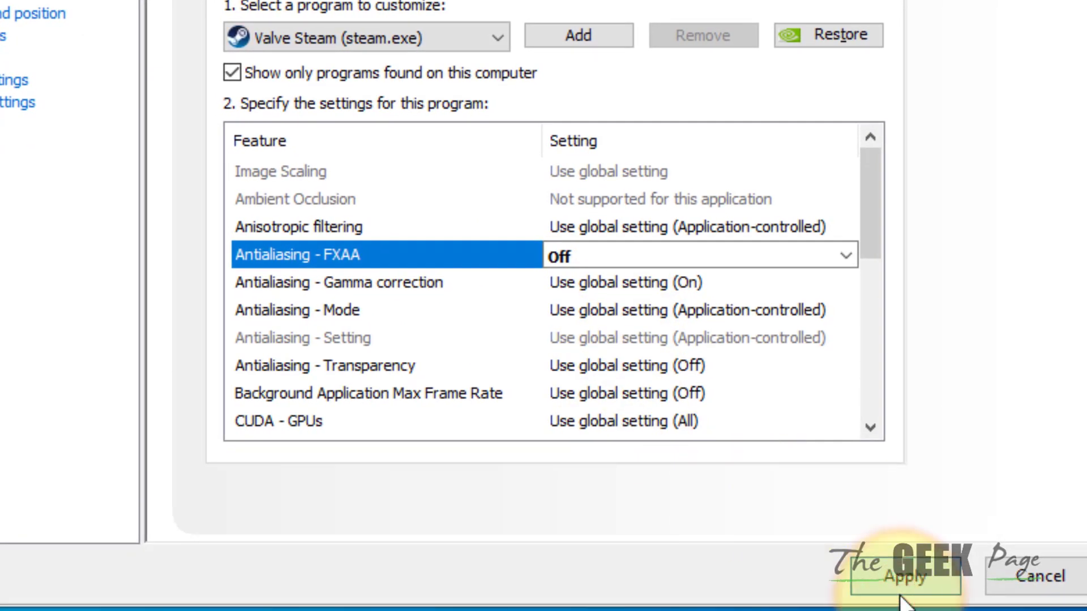
{"action": "left_click", "coordinate": [901, 584]}
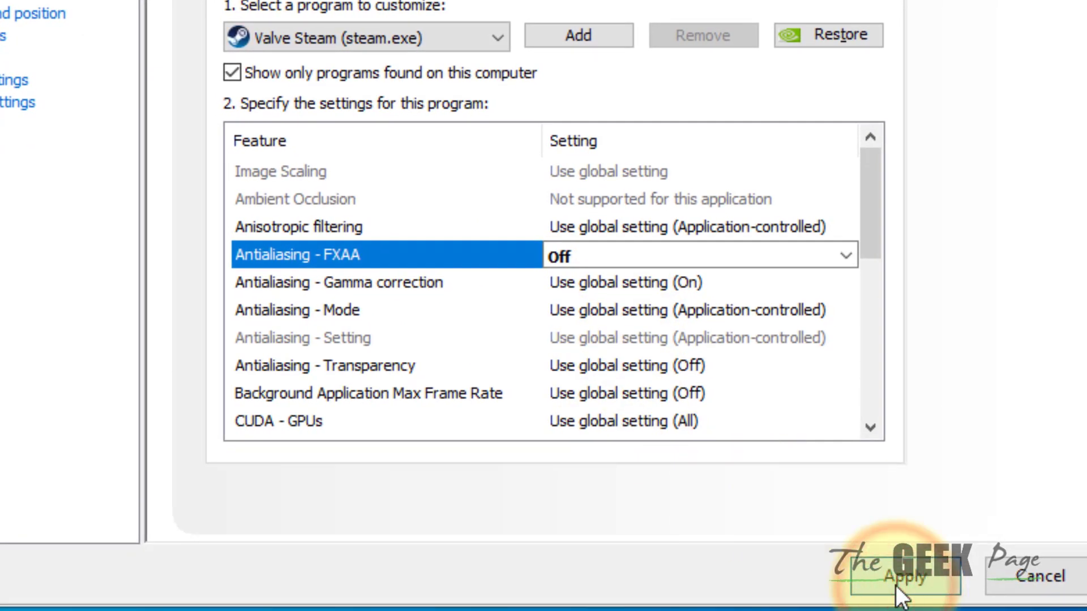